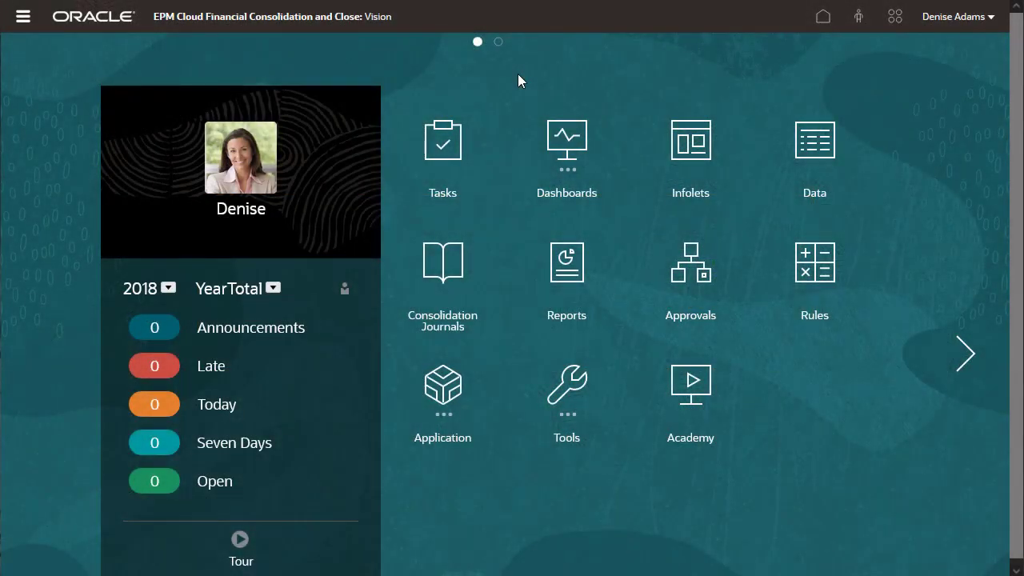
Step: Open the Quarterly Approvals approval unit hierarchy for editing
click(23, 17)
drag(490, 518, 601, 528)
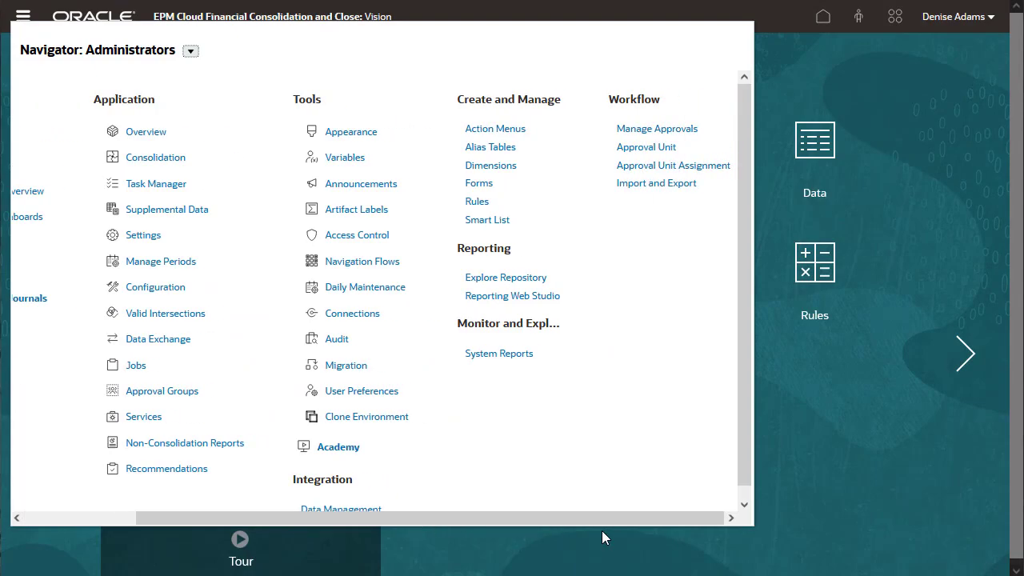
click(643, 148)
click(119, 108)
click(128, 67)
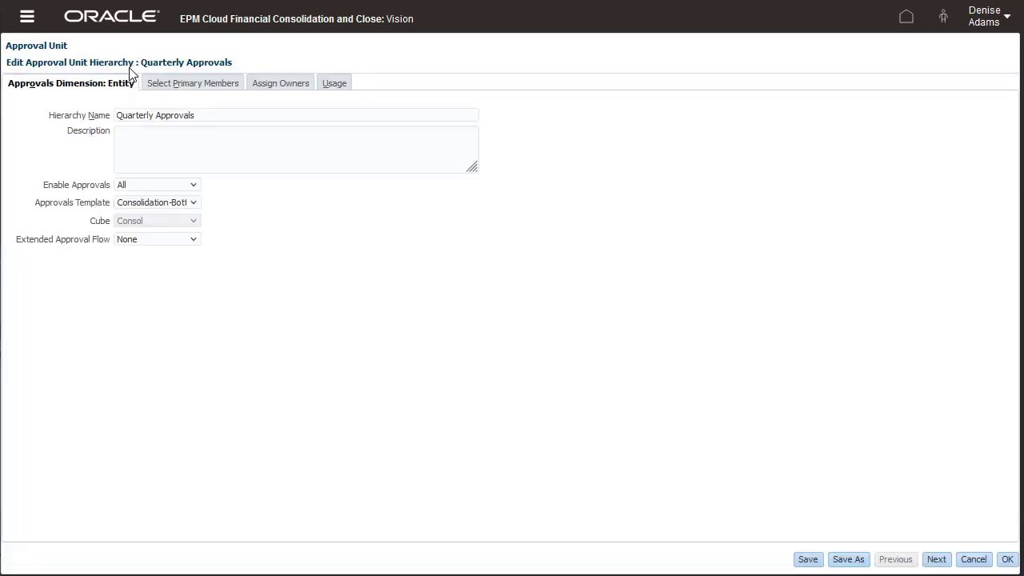
Step: Show the owner assignments with Entity, North America and EMEA expanded
click(277, 85)
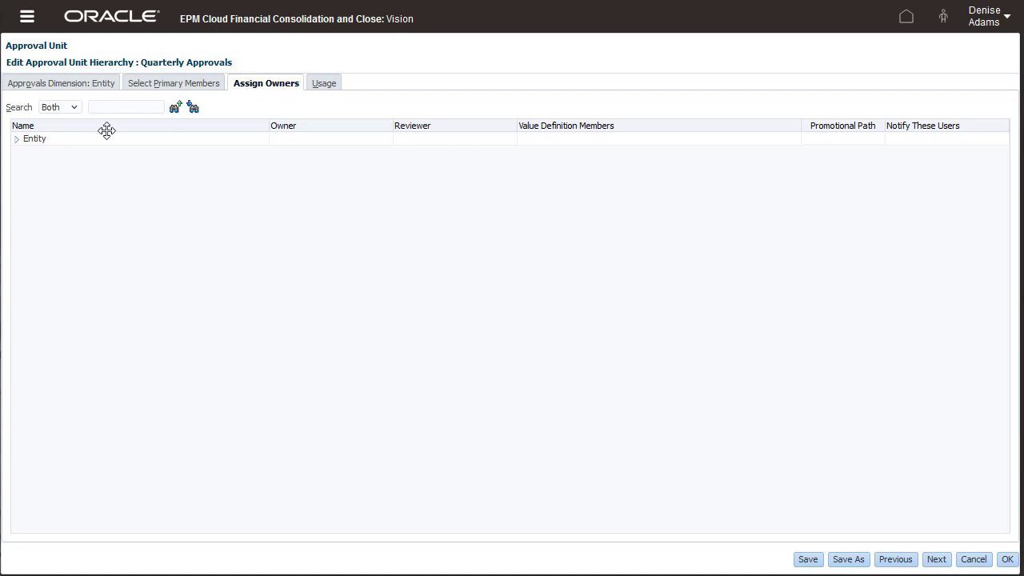
click(16, 140)
click(29, 153)
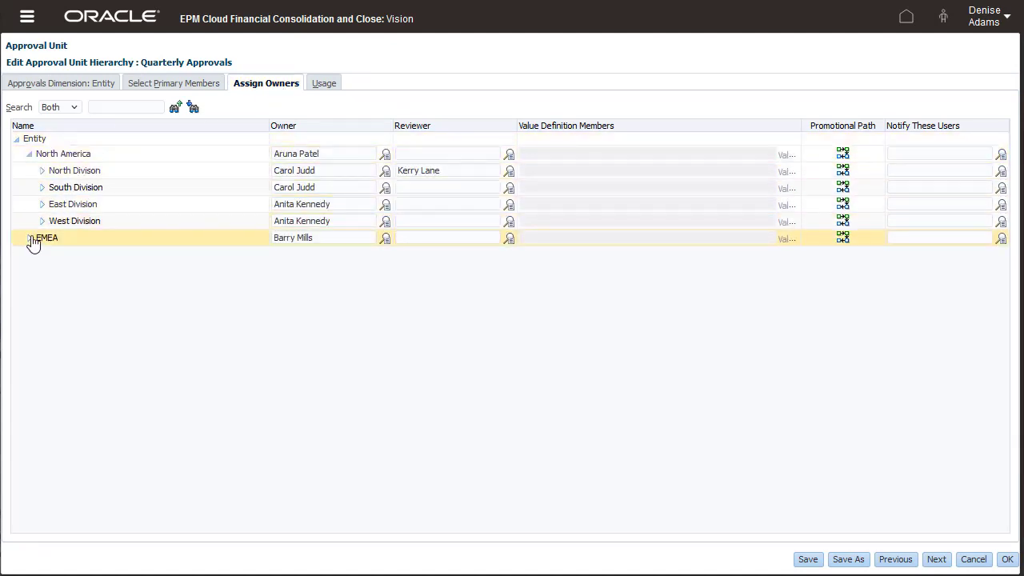
click(29, 239)
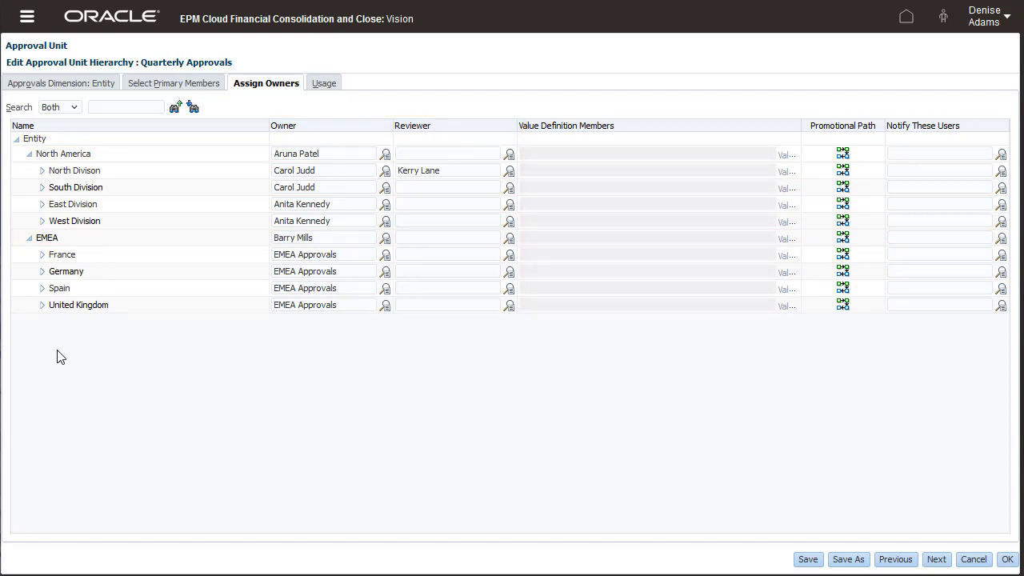
Step: Add a new assignment row for the Quarterly Approvals approval unit
click(31, 24)
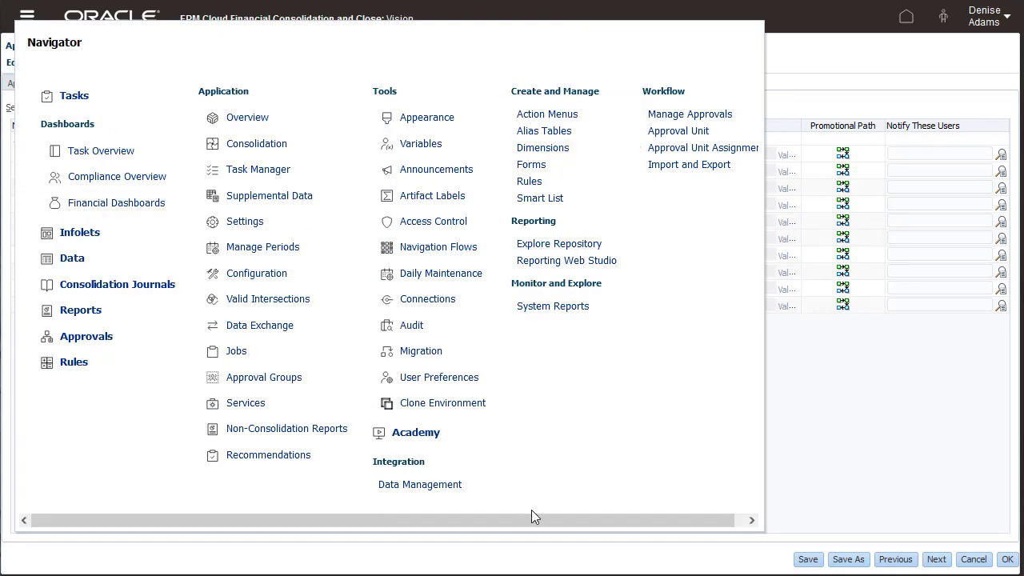
drag(534, 520, 603, 520)
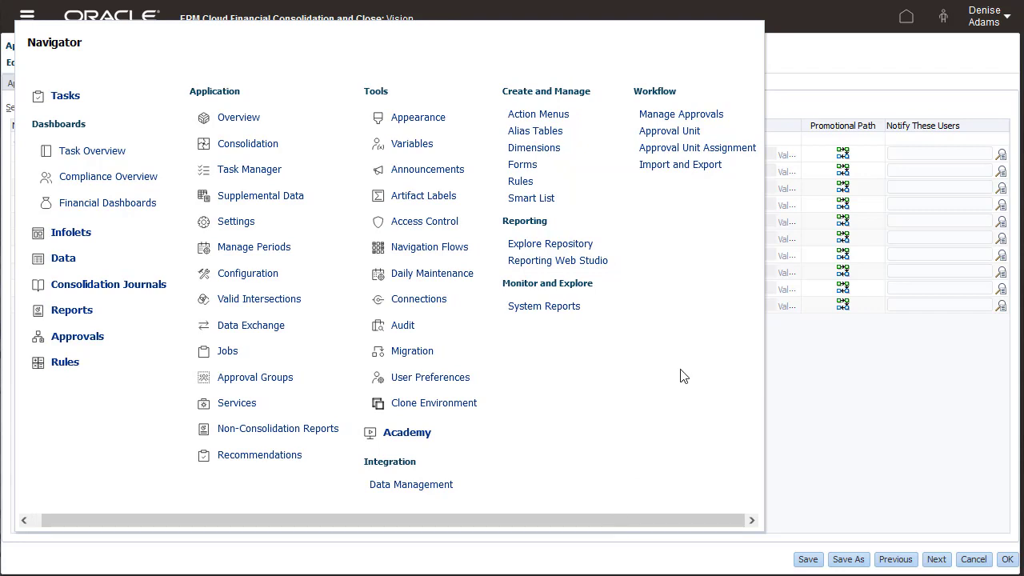
click(686, 156)
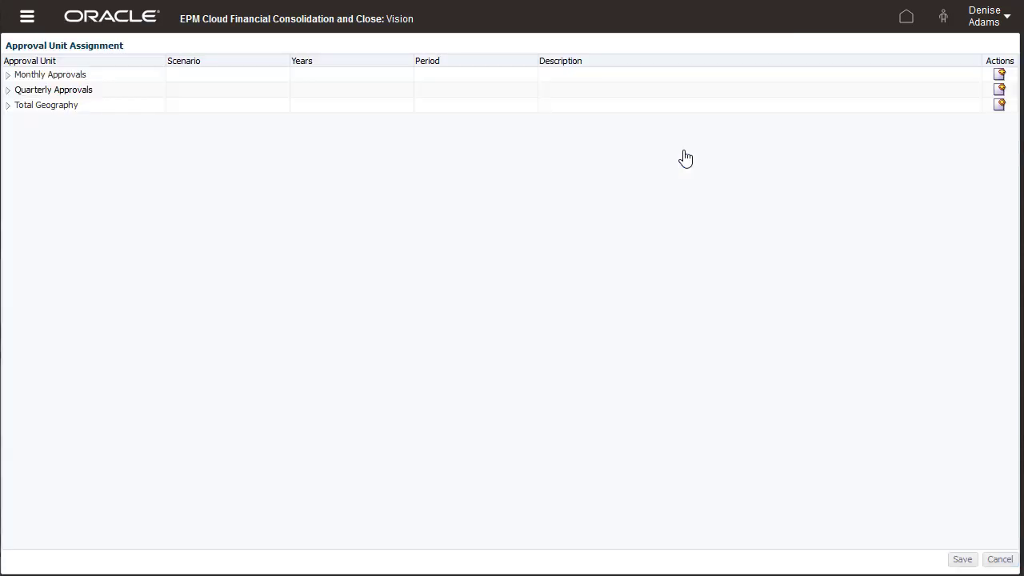
click(147, 90)
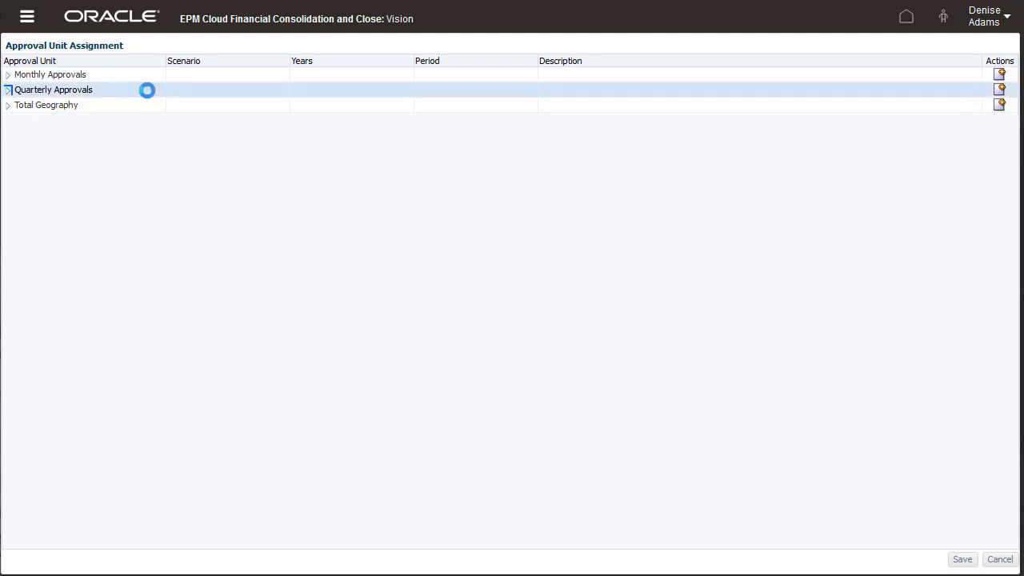
click(999, 90)
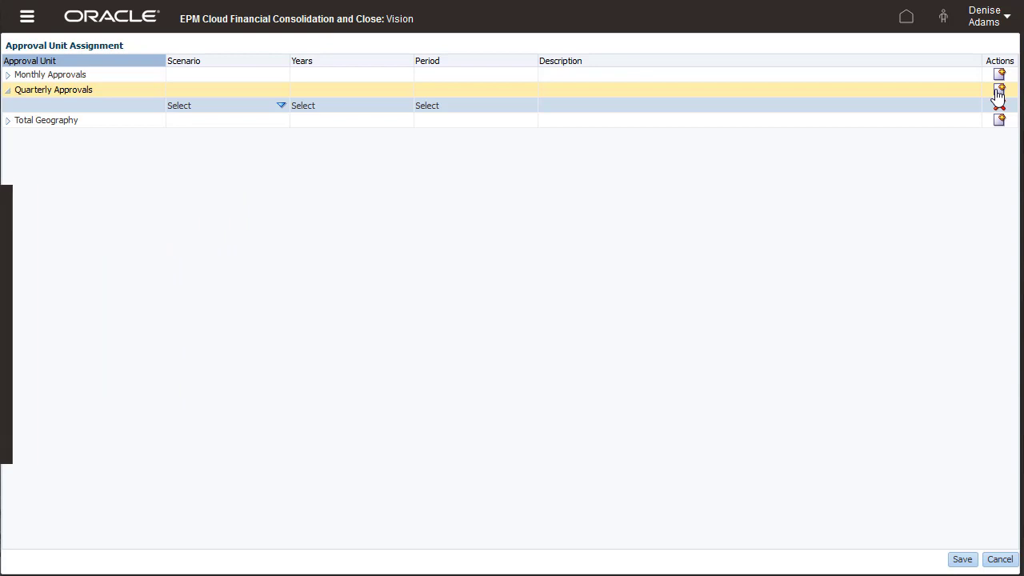
Step: Set the row to Scenario Actual, Years FY22, Period Mar and save it
click(282, 106)
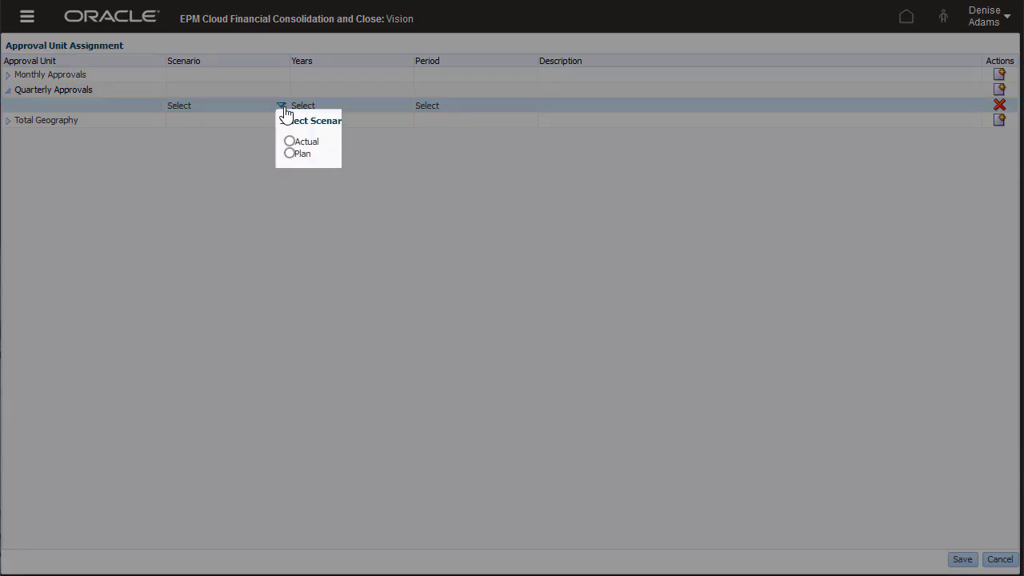
click(289, 143)
click(310, 178)
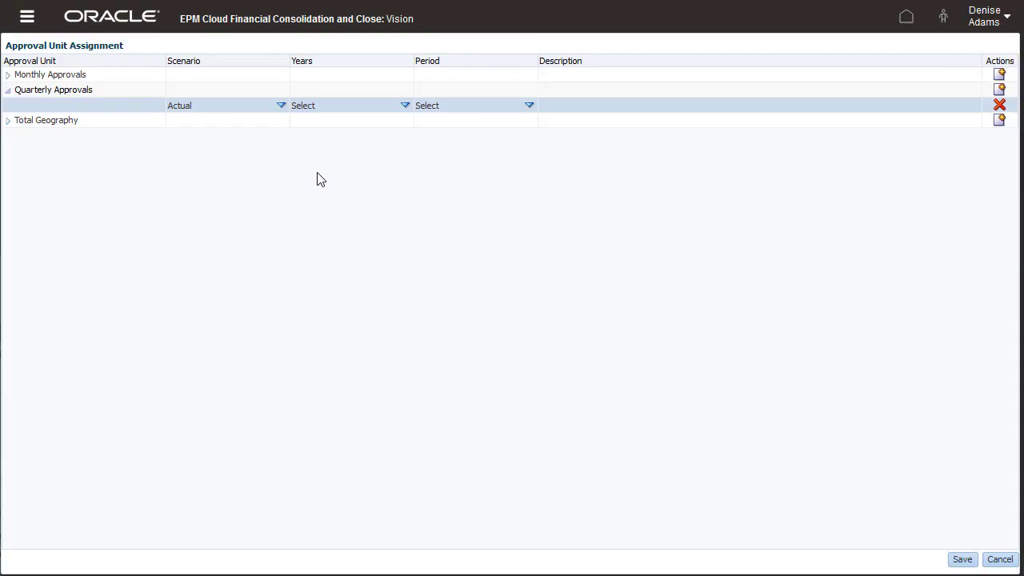
click(405, 106)
click(414, 196)
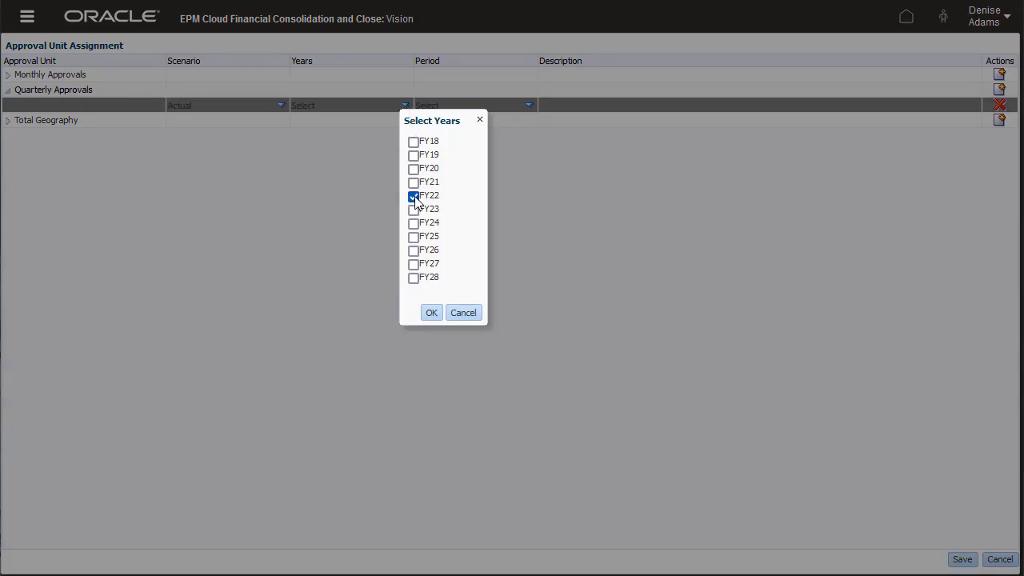
click(431, 313)
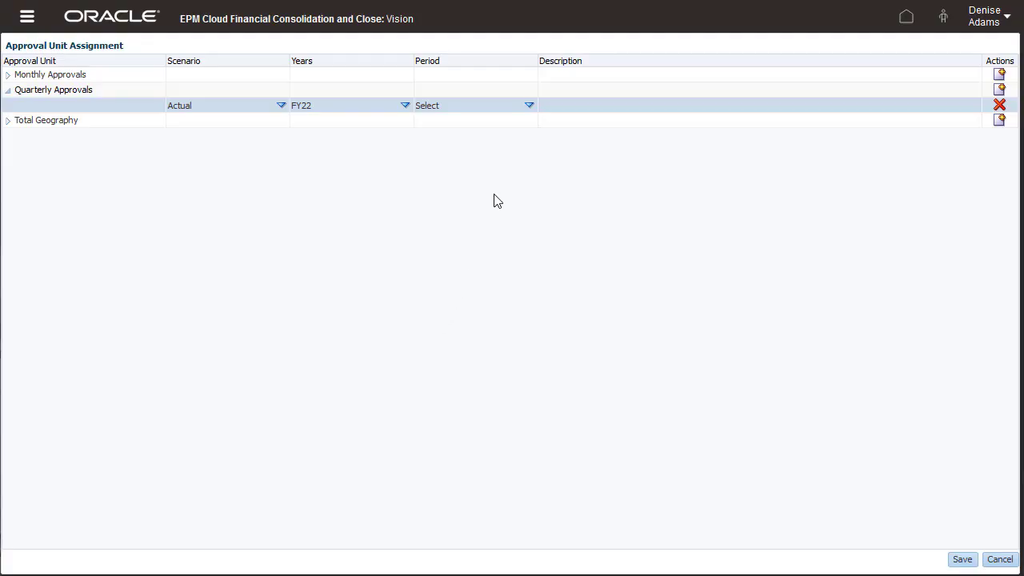
click(529, 106)
click(536, 168)
click(555, 313)
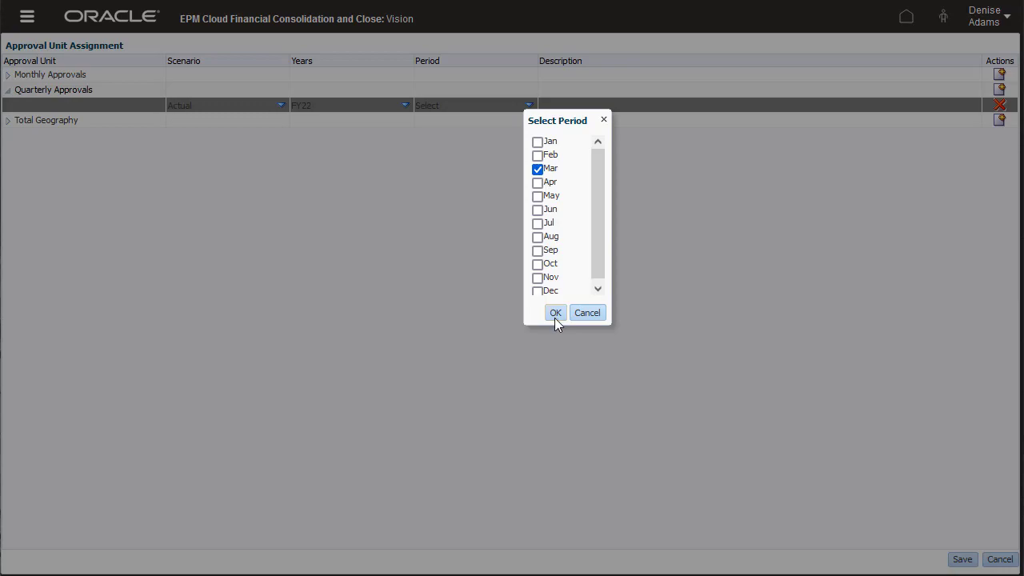
click(961, 559)
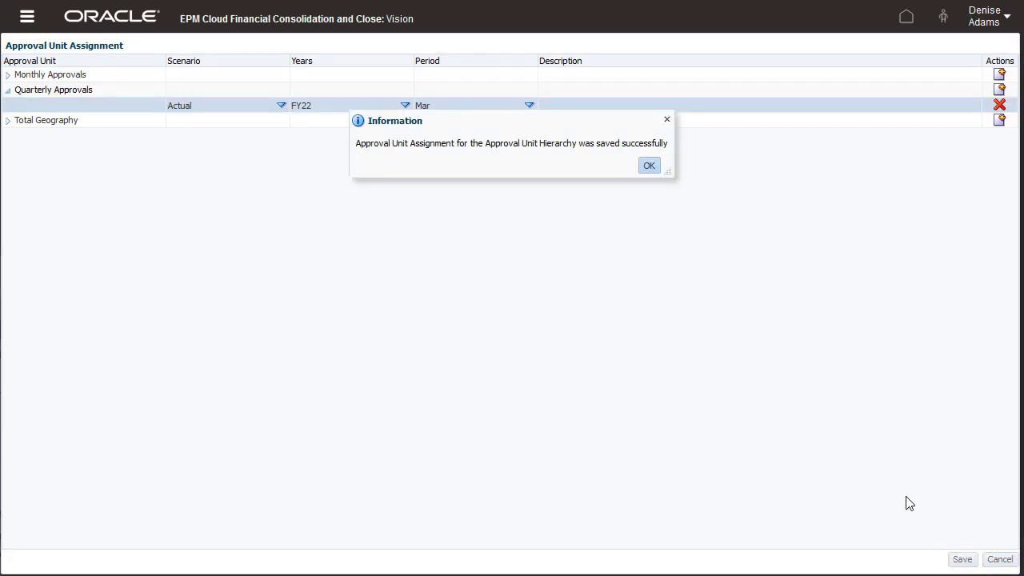
click(651, 167)
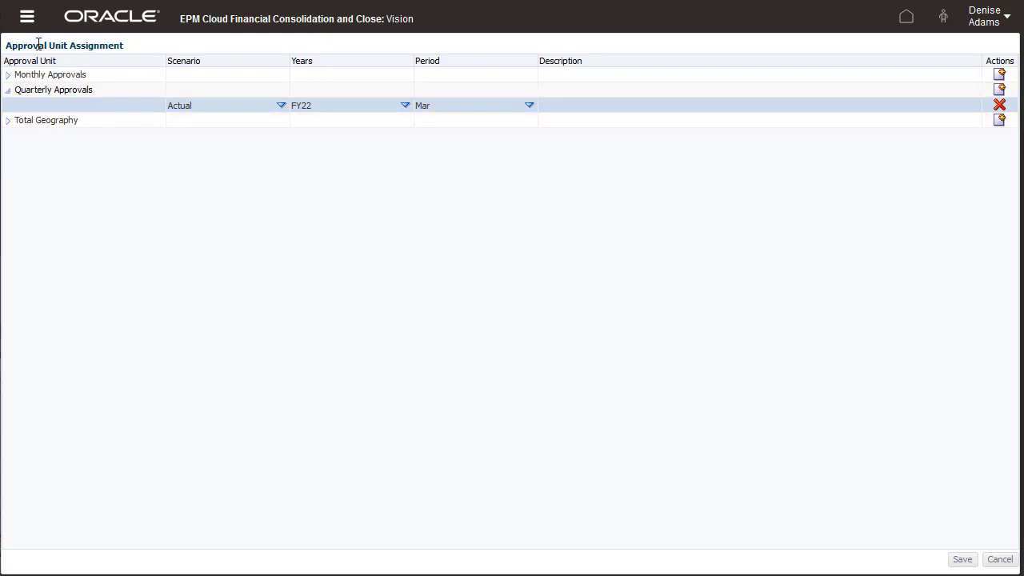
Step: In Manage Approvals, set Scenario Actual, Year FY22 and Period Mar
click(27, 19)
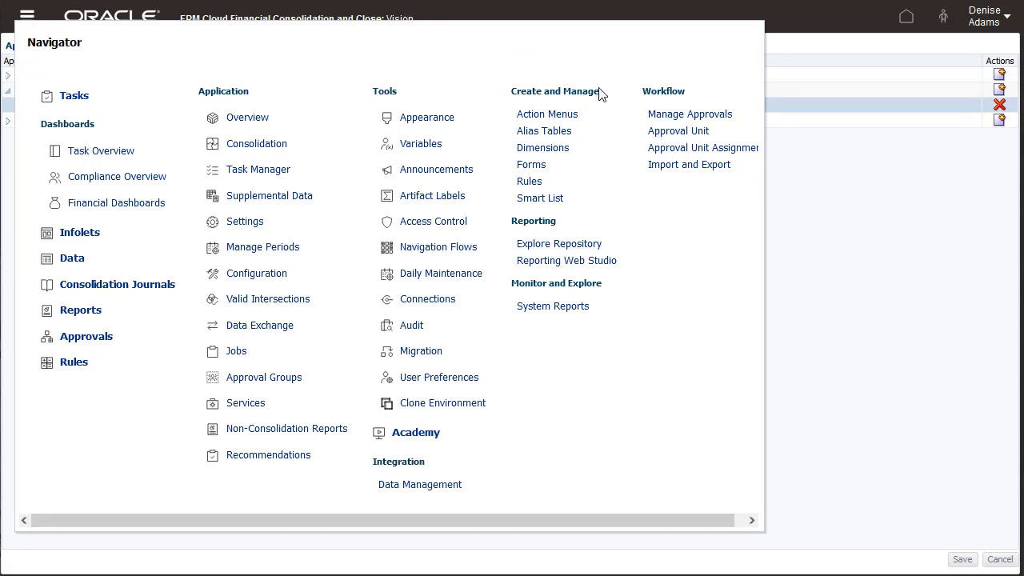
click(681, 120)
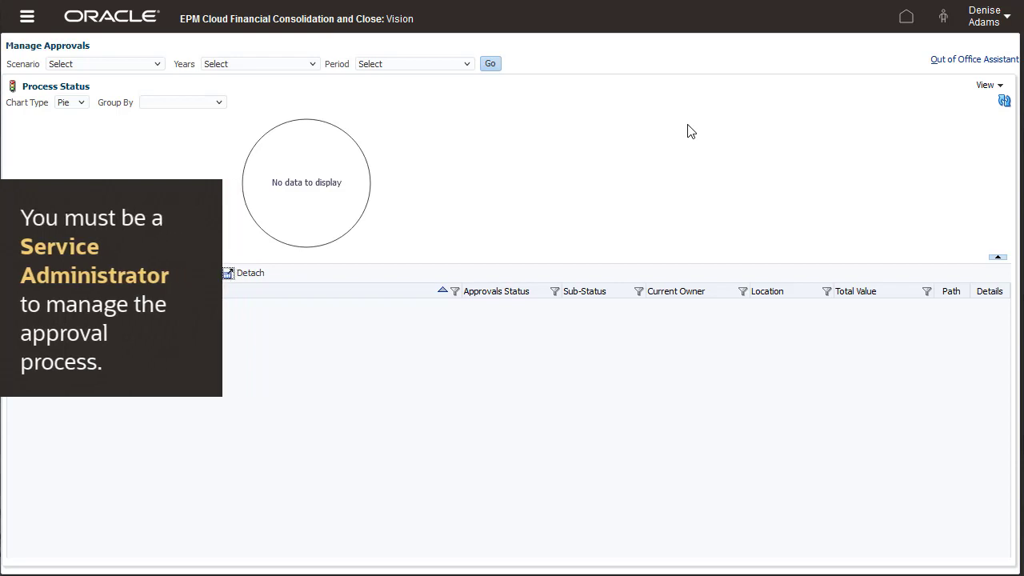
click(158, 65)
click(151, 99)
click(313, 66)
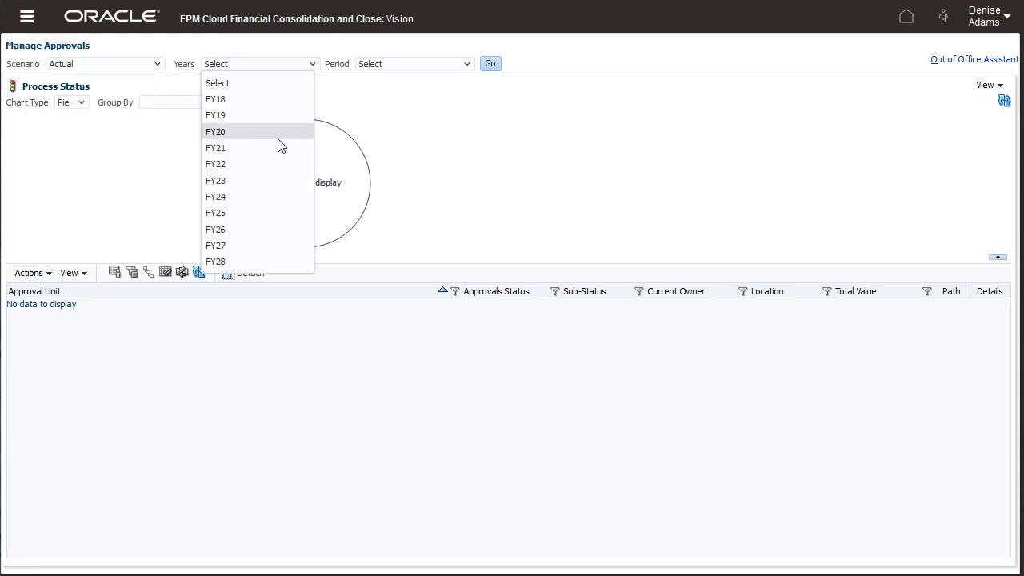
click(272, 164)
click(466, 66)
click(424, 132)
Step: Load the approvals and display them in Tree View
click(490, 65)
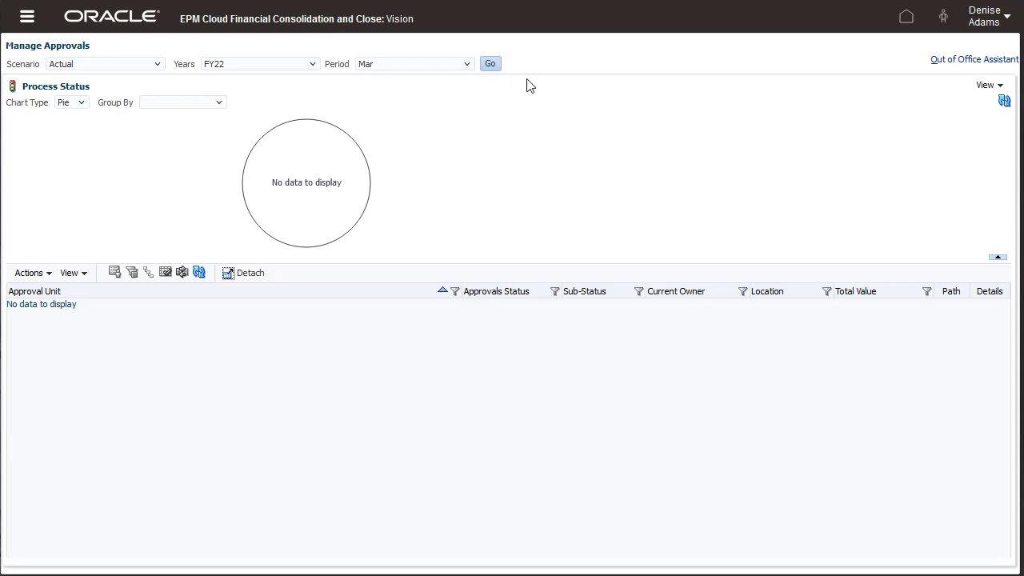
click(998, 88)
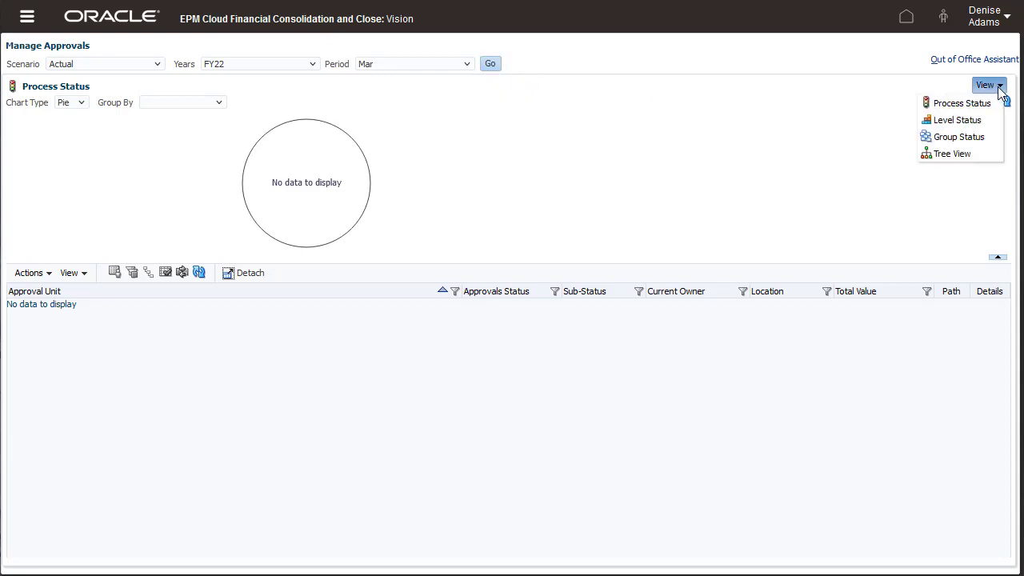
click(957, 158)
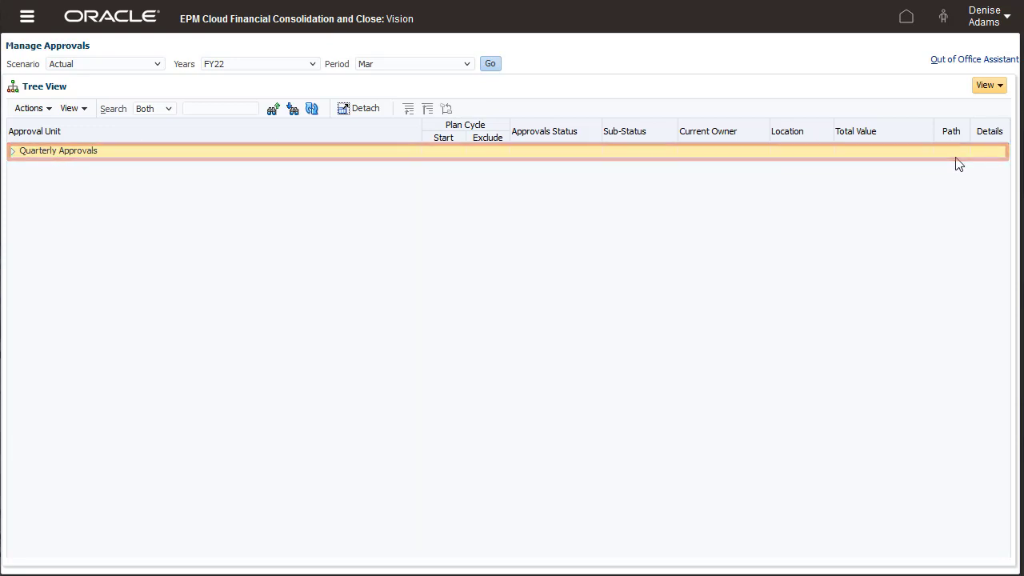
Step: Expand Quarterly Approvals, then North America and EMEA, in the approvals tree
click(13, 152)
click(25, 165)
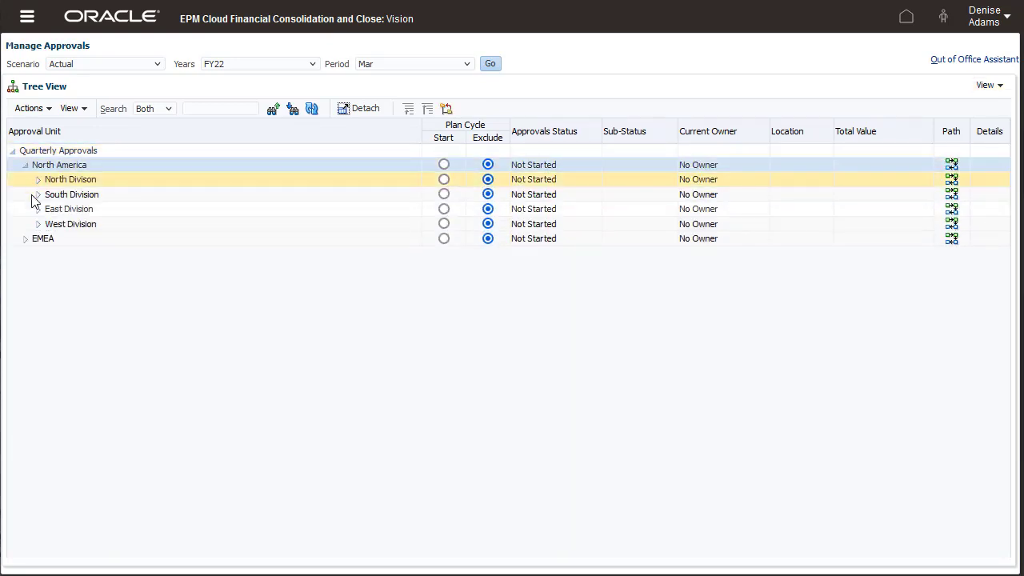
click(25, 239)
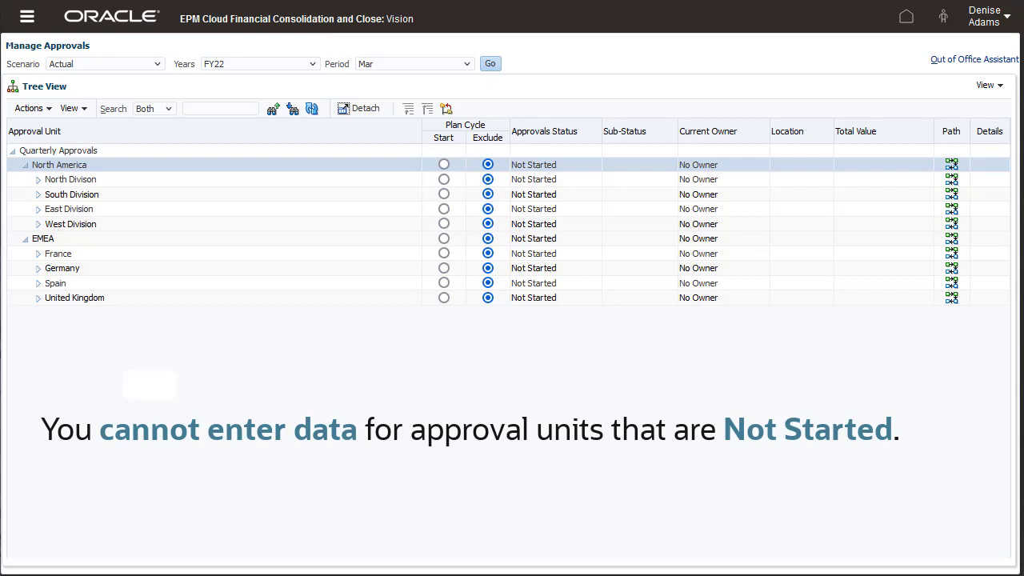
Step: Start the approval process for North America and for Spain
click(444, 166)
click(563, 166)
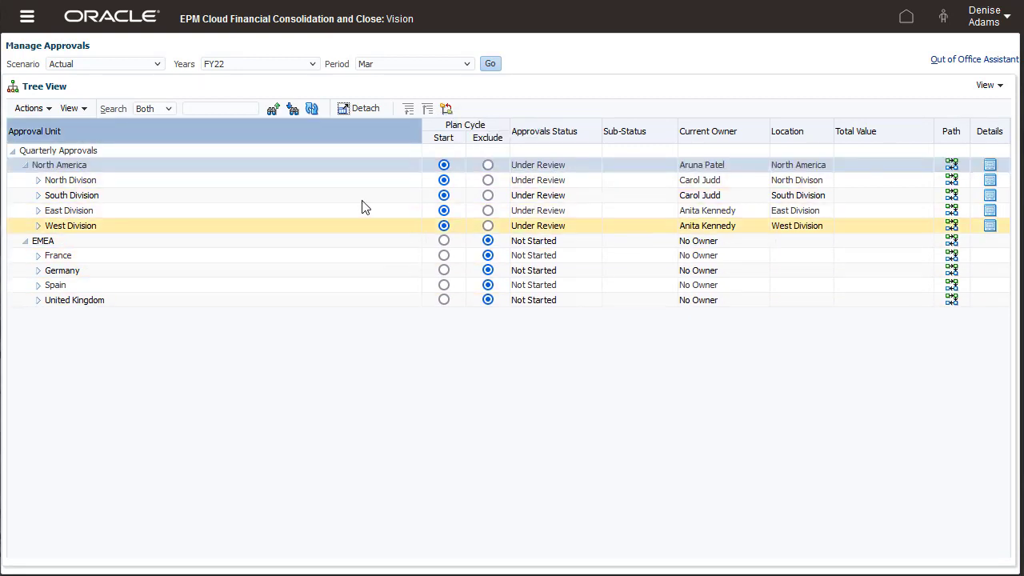
click(347, 152)
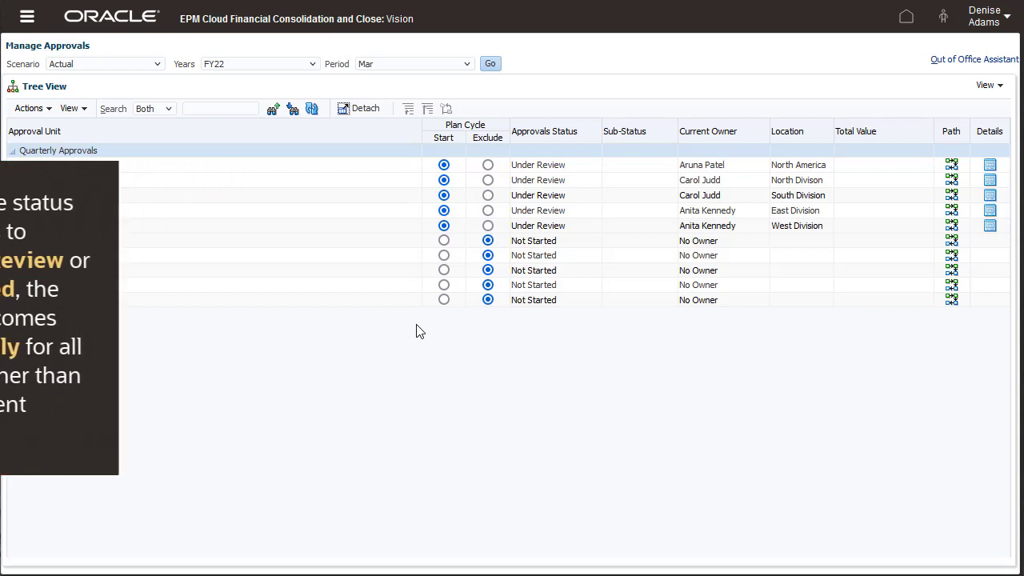
click(444, 285)
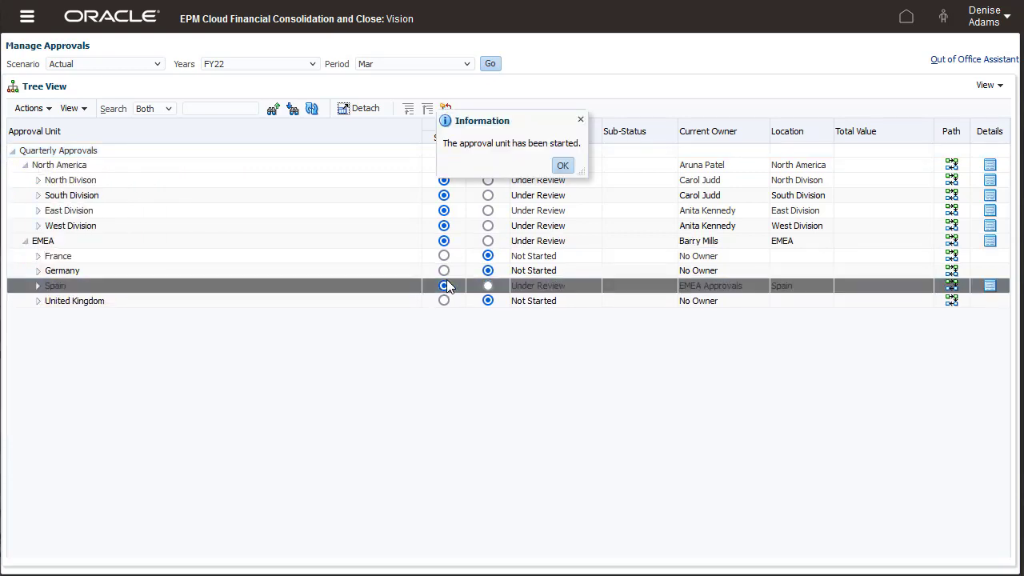
click(562, 168)
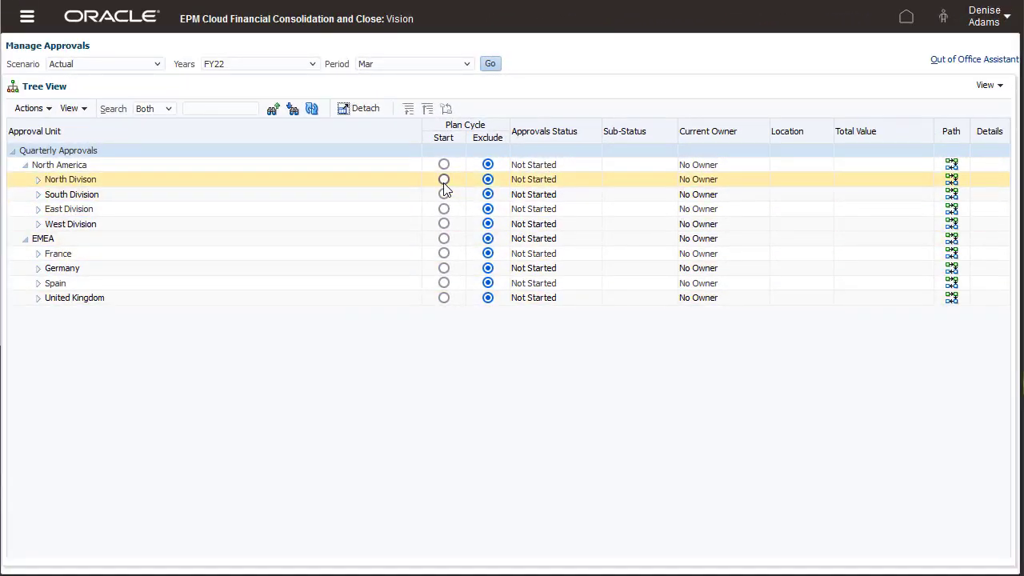
Step: Start North Division and widen the Sub-Status column to read its message
click(446, 163)
click(564, 166)
drag(679, 131, 776, 135)
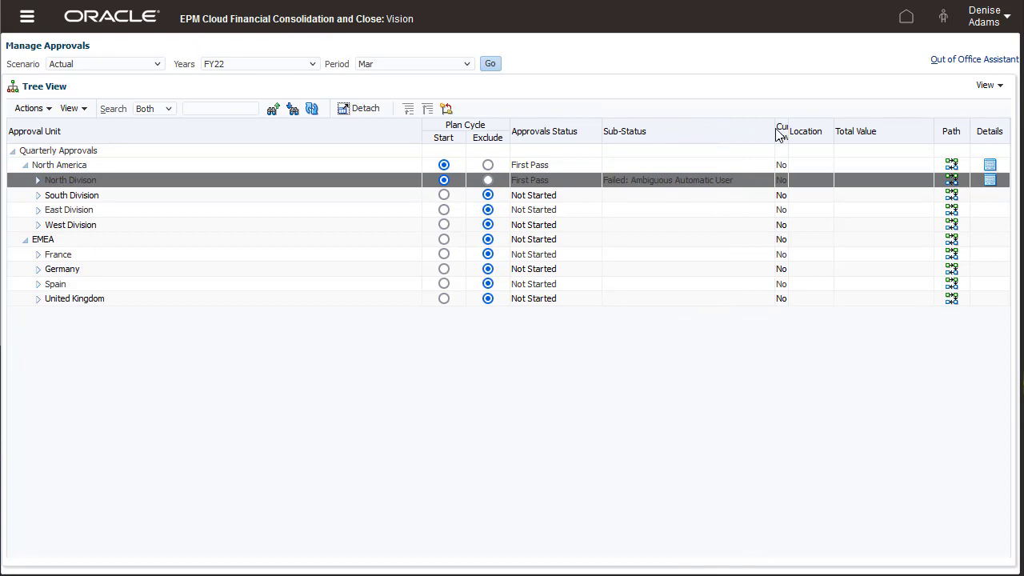
click(400, 155)
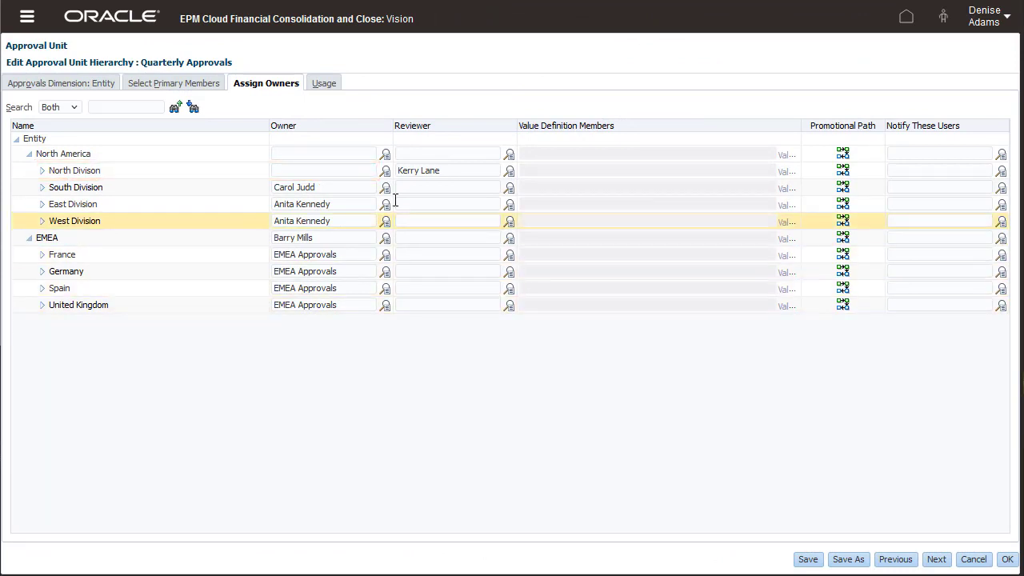
Step: Assign a user as North America's owner in the owner picker
click(385, 156)
click(381, 230)
click(512, 238)
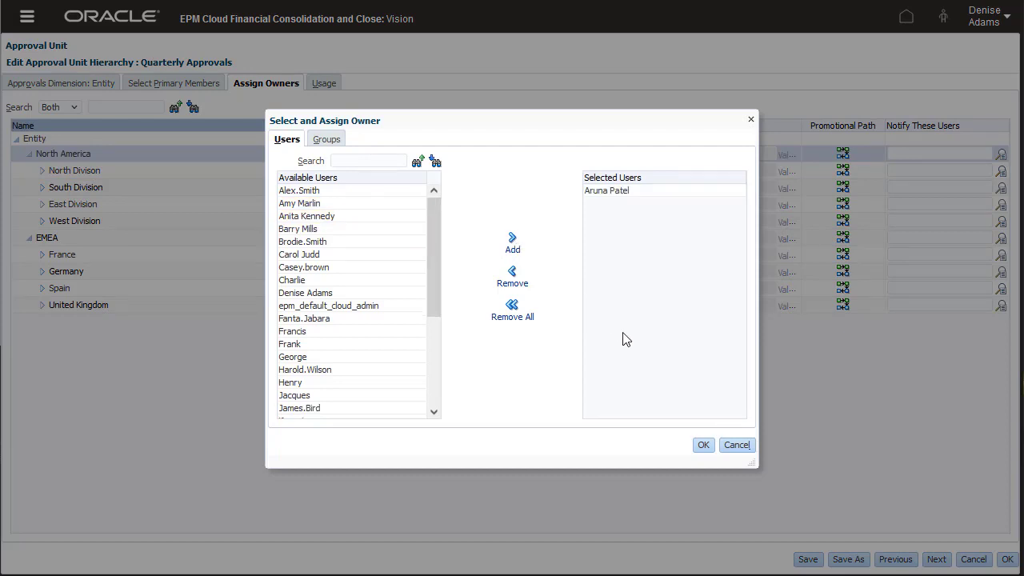
click(704, 444)
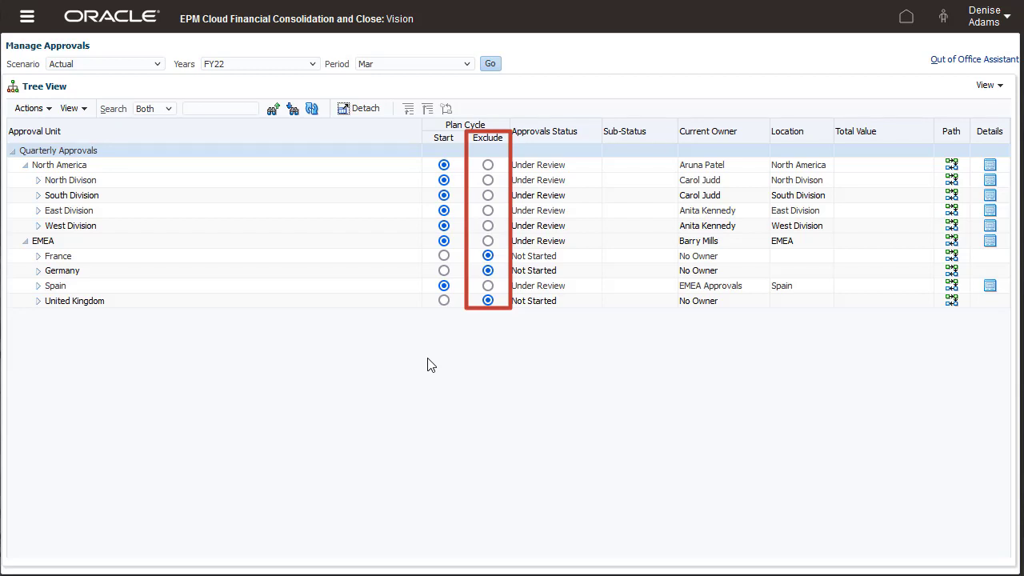
Step: Exclude EMEA from the approval cycle and confirm the exclusion
click(487, 241)
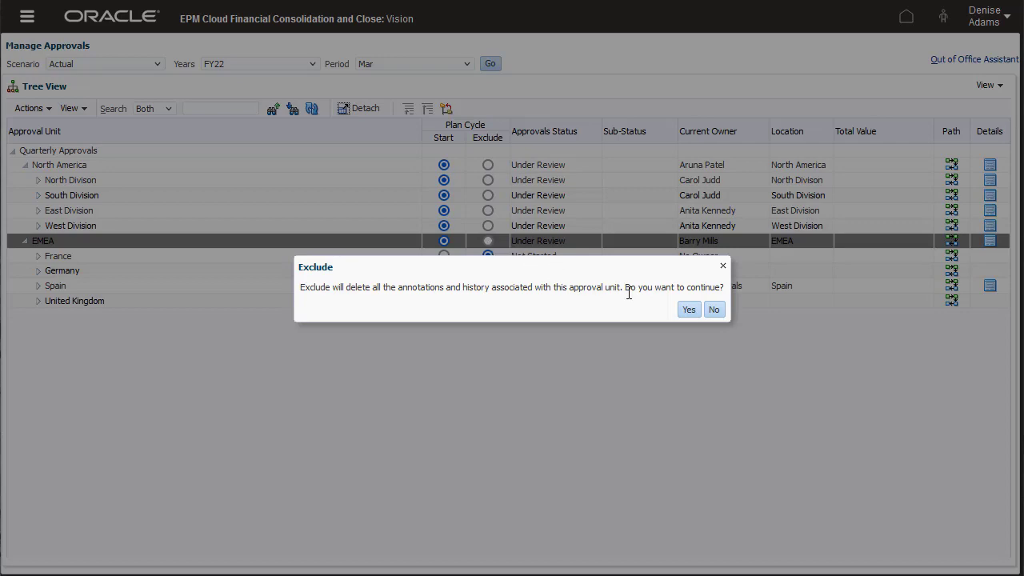
click(688, 310)
click(566, 166)
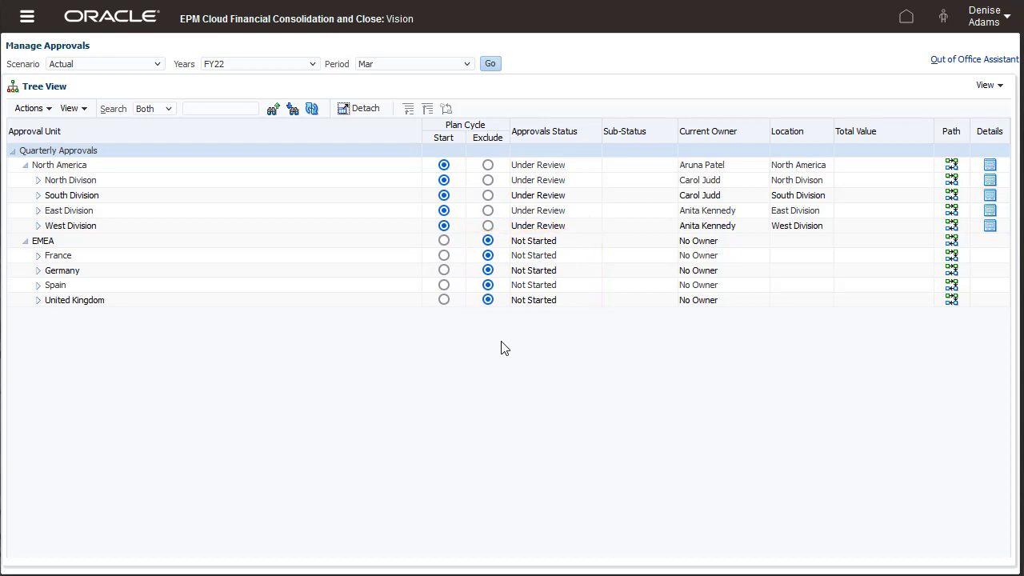
Step: Switch to the Process Status view and select the North Division unit
click(1000, 89)
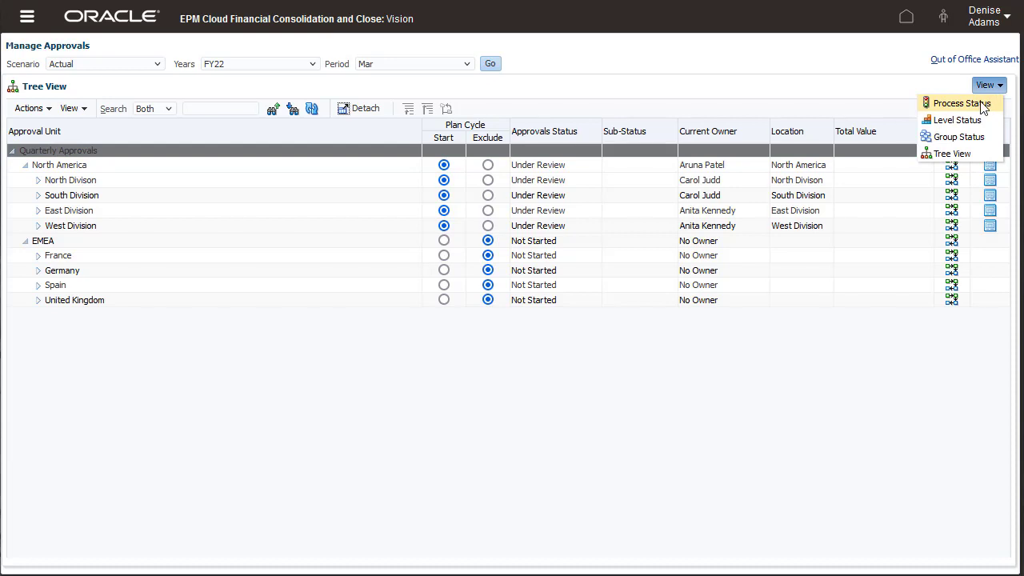
click(989, 103)
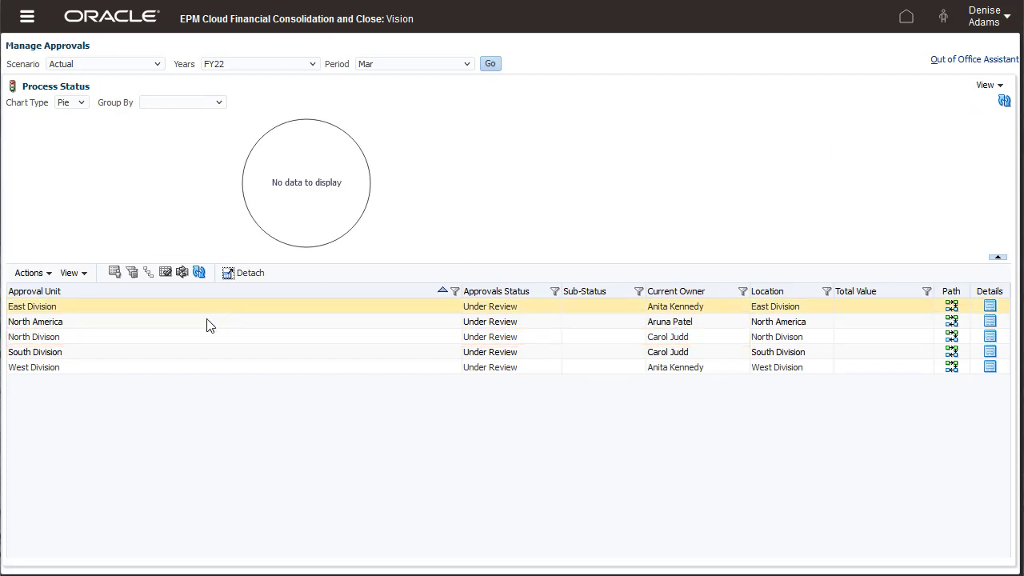
click(136, 336)
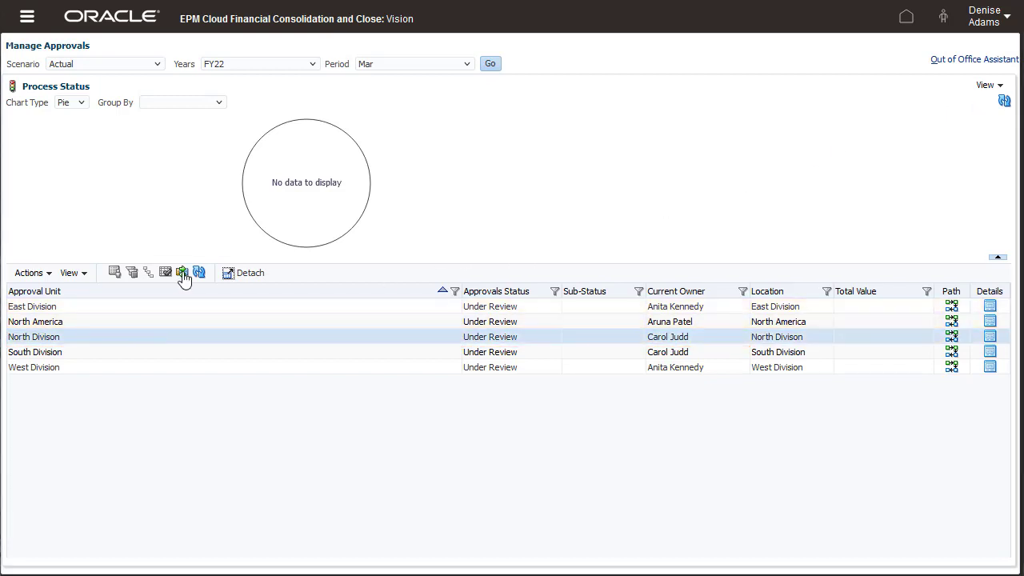
Step: Change North Division's status to Delegate and submit it
click(182, 273)
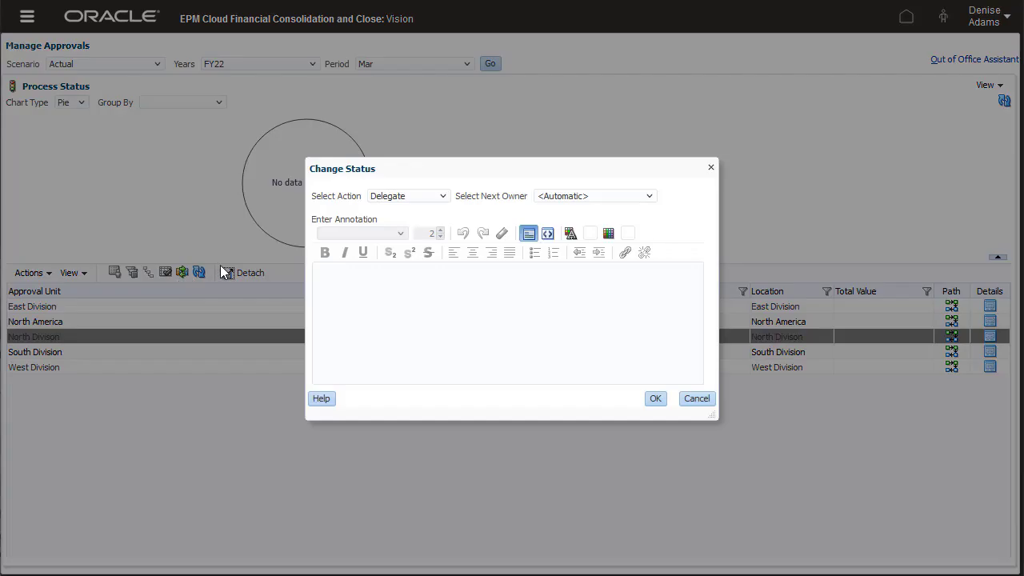
click(442, 197)
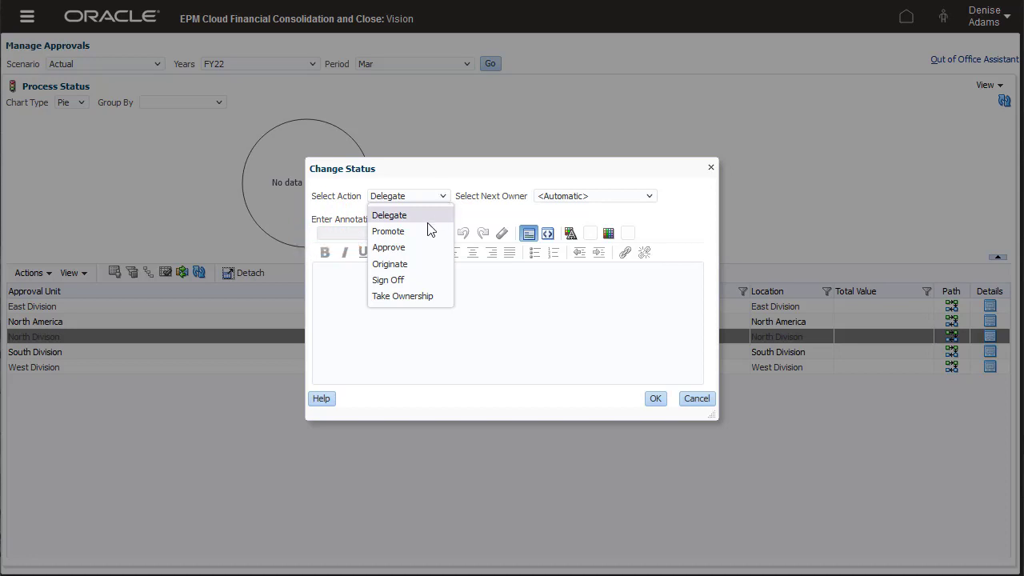
click(425, 232)
click(655, 399)
click(541, 166)
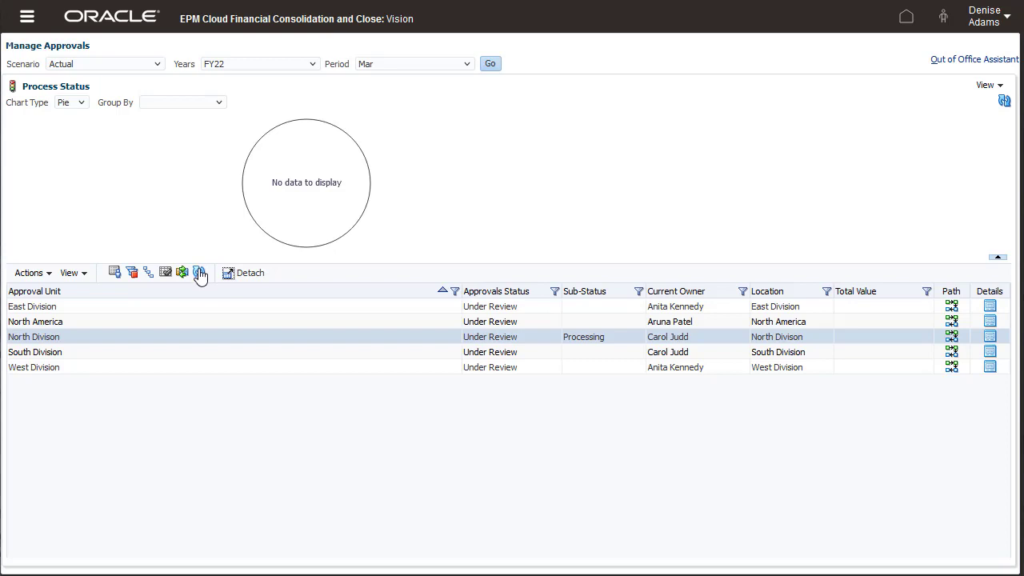
Step: Refresh the list and display North Division's promotional path
click(199, 272)
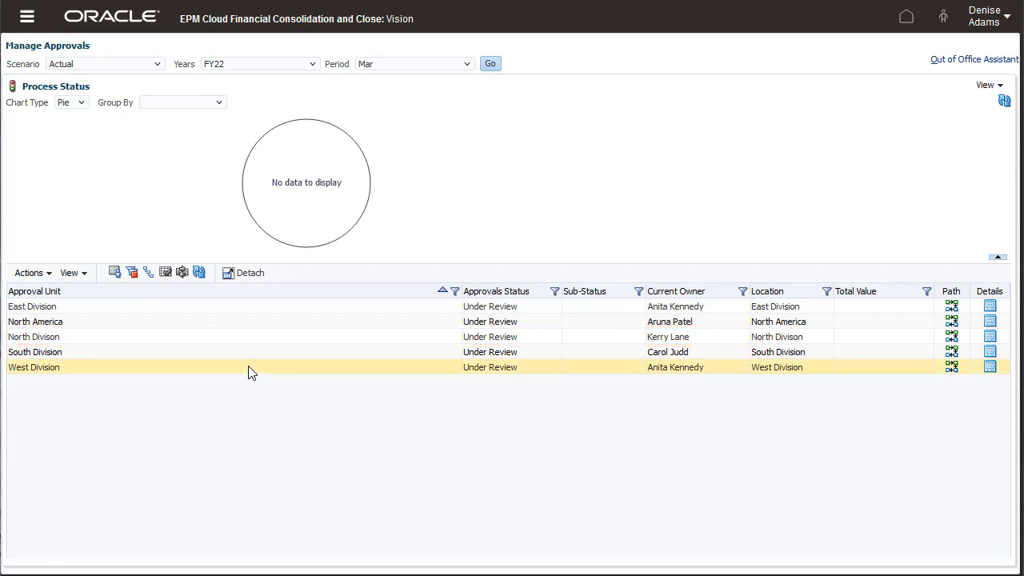
click(239, 341)
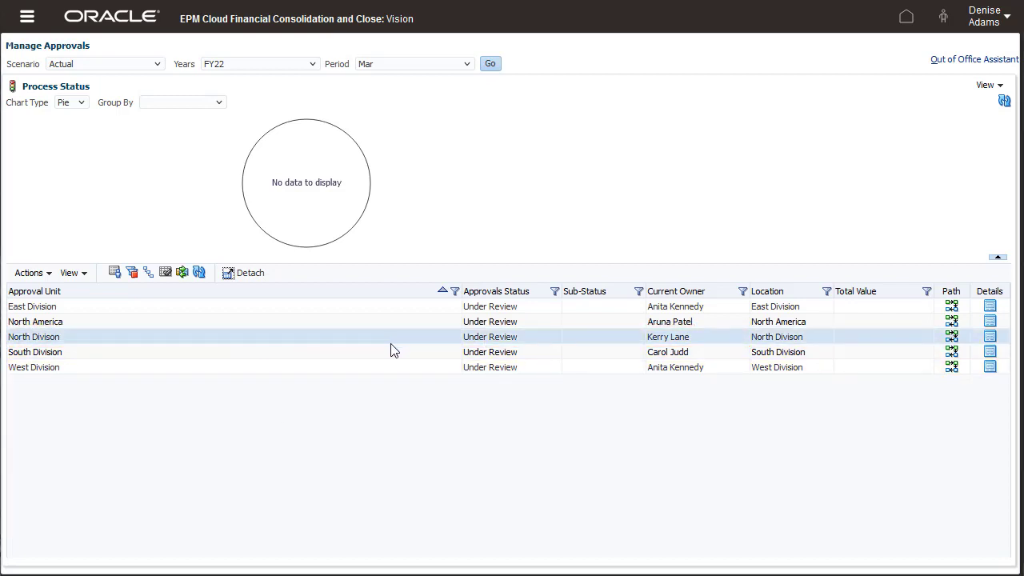
click(950, 337)
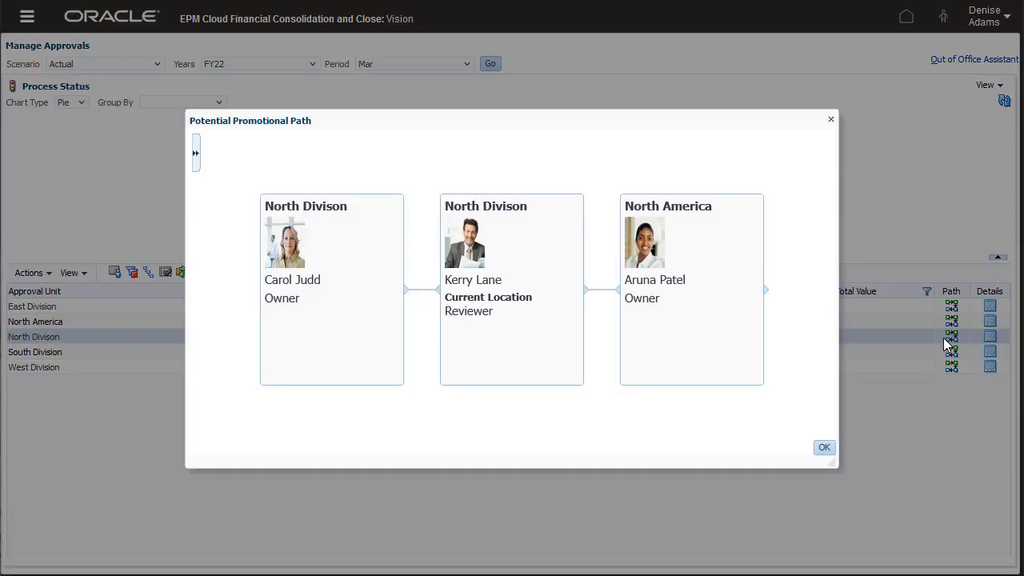